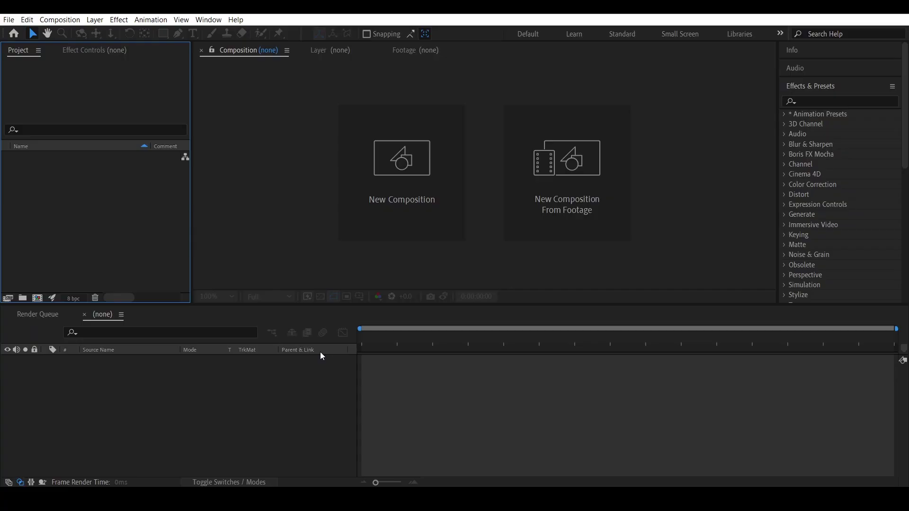
Step: Create Comp 1 at 1920×1080, 60 fps, 15 seconds on black, and enlarge the viewer
{"action": "left_click", "coordinate": [394, 204]}
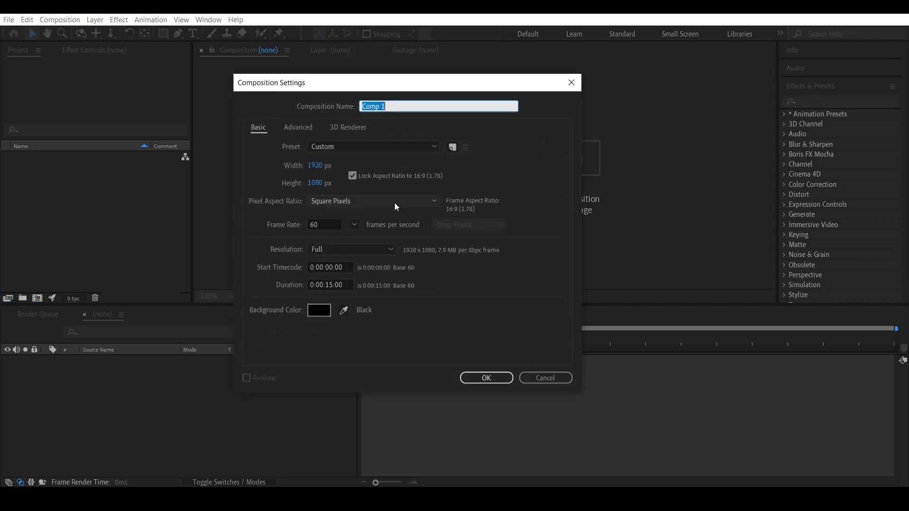
{"action": "left_click", "coordinate": [474, 378]}
{"action": "left_click_drag", "start_coordinate": [487, 304], "coordinate": [487, 339]}
Step: Draw a closed white four-corner shape spanning the frame with the Pen tool
{"action": "left_click", "coordinate": [182, 31]}
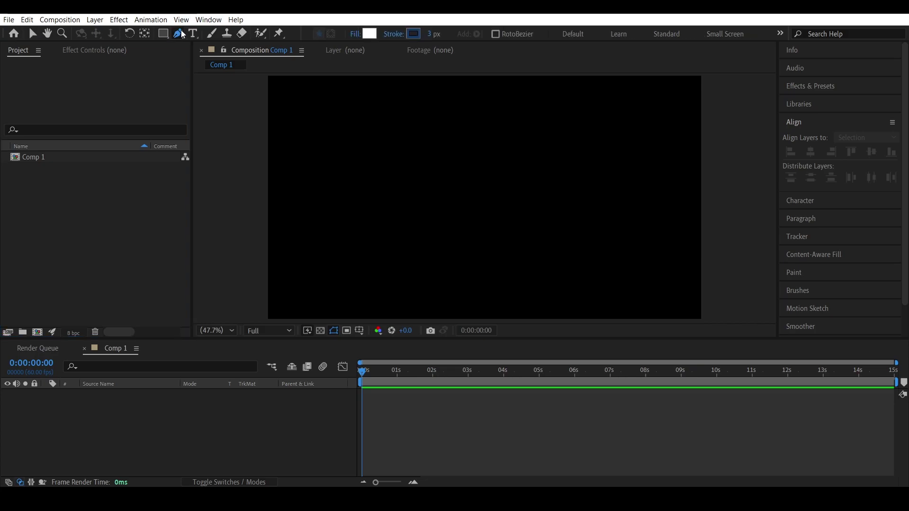
{"action": "left_click", "coordinate": [263, 144]}
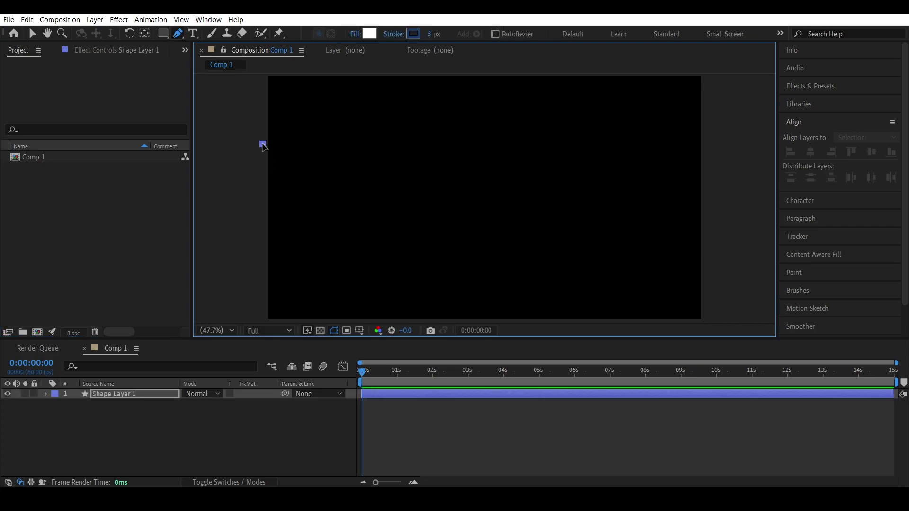
{"action": "left_click", "coordinate": [708, 148]}
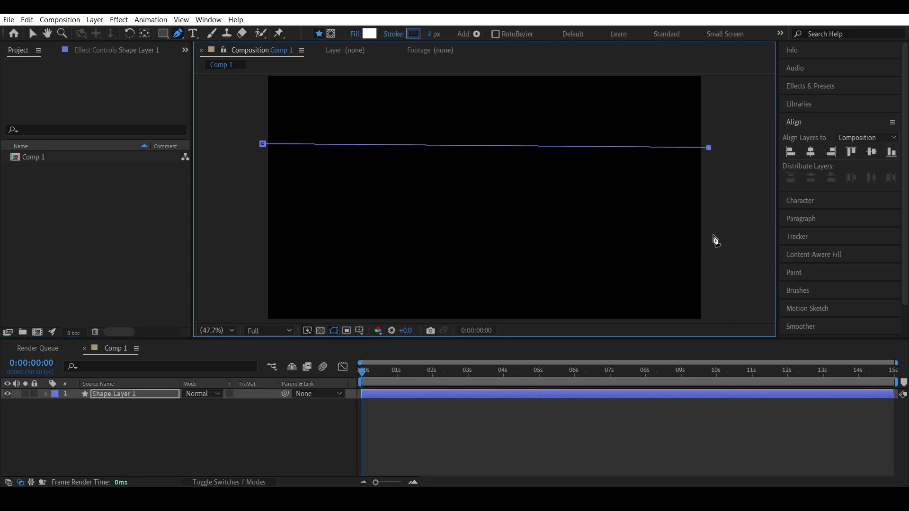
{"action": "left_click", "coordinate": [714, 250]}
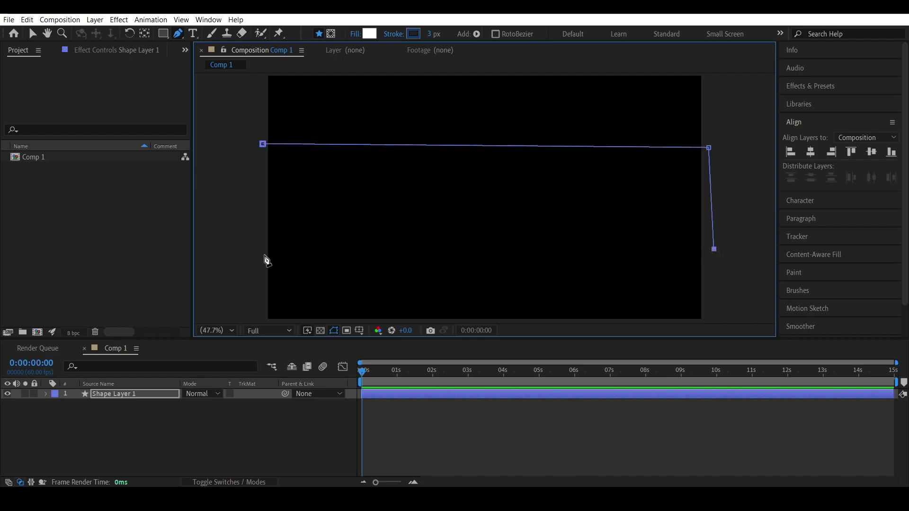
{"action": "left_click", "coordinate": [257, 251]}
{"action": "left_click", "coordinate": [263, 146]}
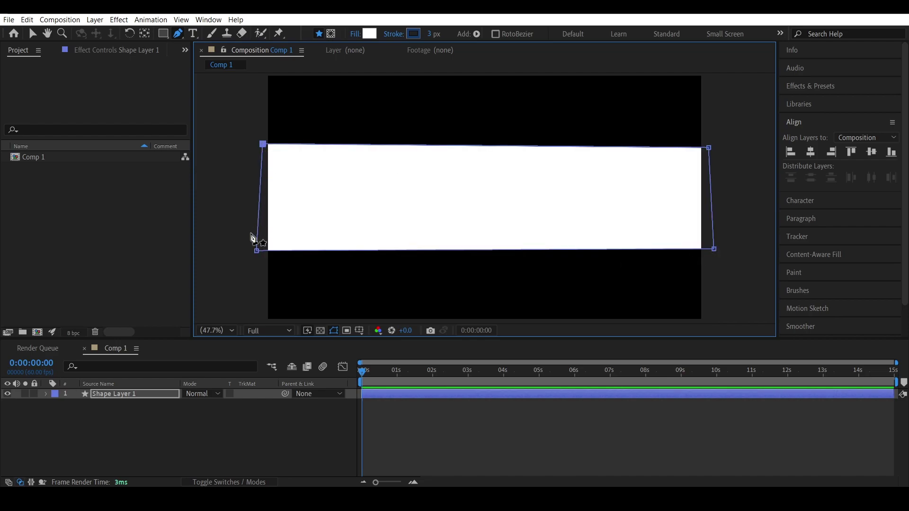
Step: Merge both left corners at the left middle so the shape tapers to a point
{"action": "left_click_drag", "start_coordinate": [257, 251], "coordinate": [263, 208]}
{"action": "left_click_drag", "start_coordinate": [263, 145], "coordinate": [264, 207]}
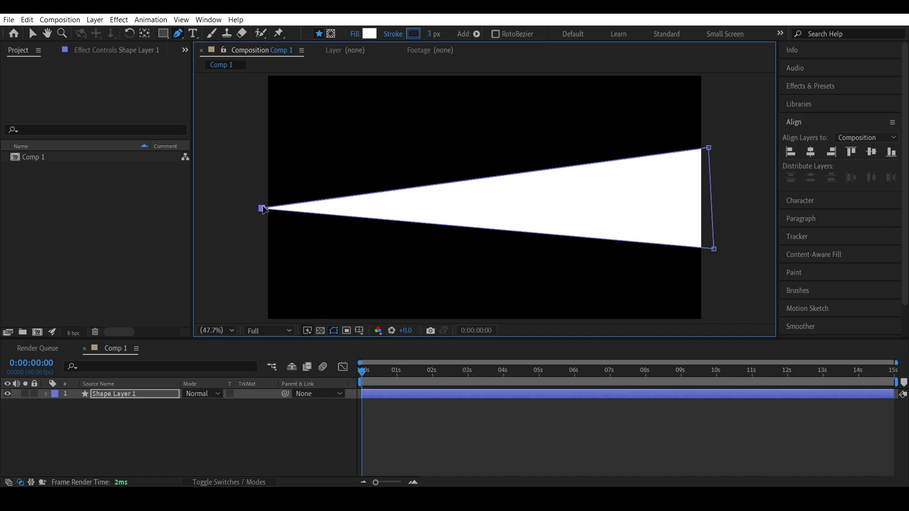
{"action": "left_click", "coordinate": [298, 416]}
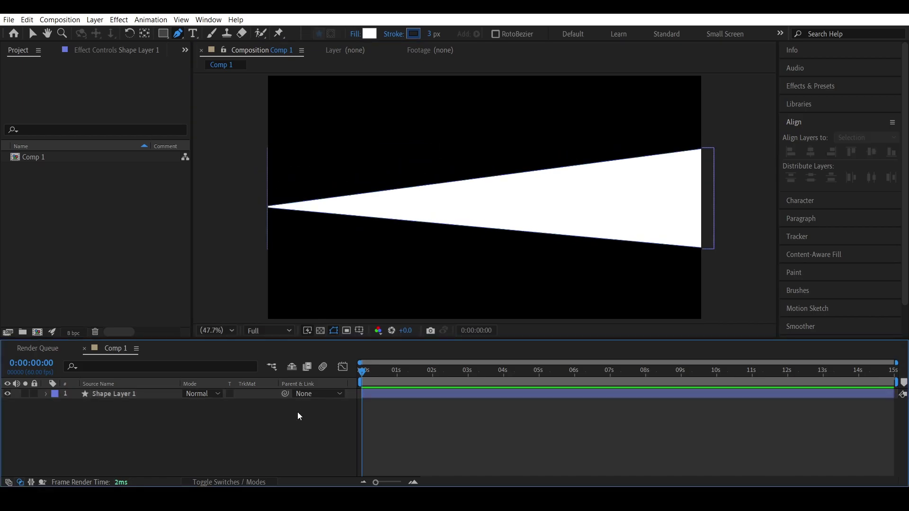
Step: Find Wave Warp in Effects & Presets and apply it to the tapered shape
{"action": "left_click", "coordinate": [837, 92]}
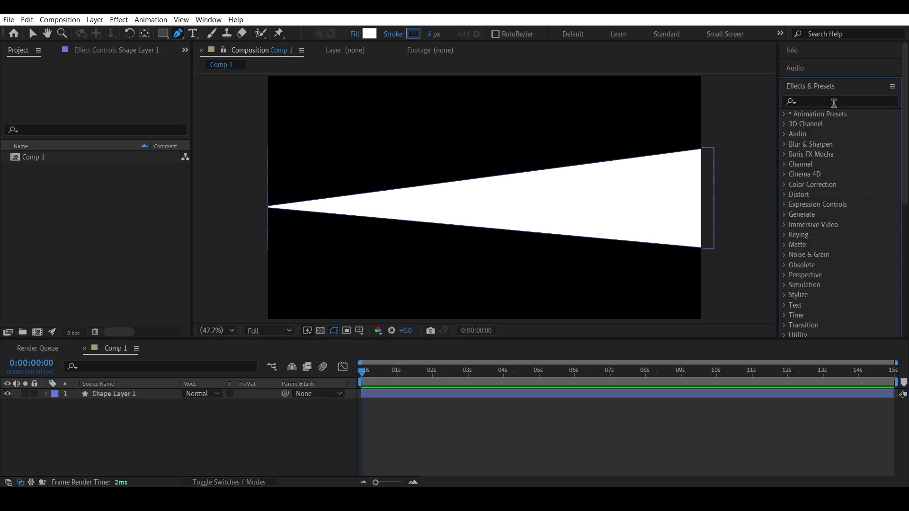
{"action": "left_click", "coordinate": [834, 99]}
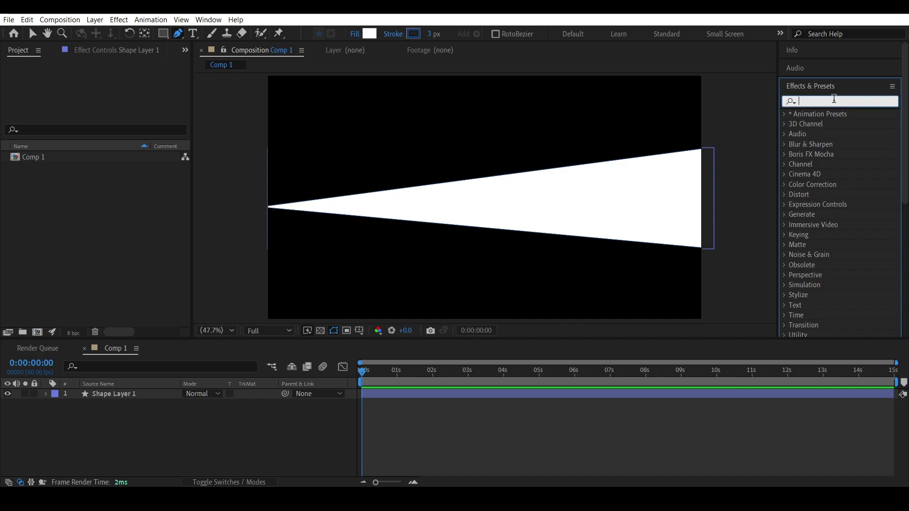
{"action": "type", "text": "wave war"}
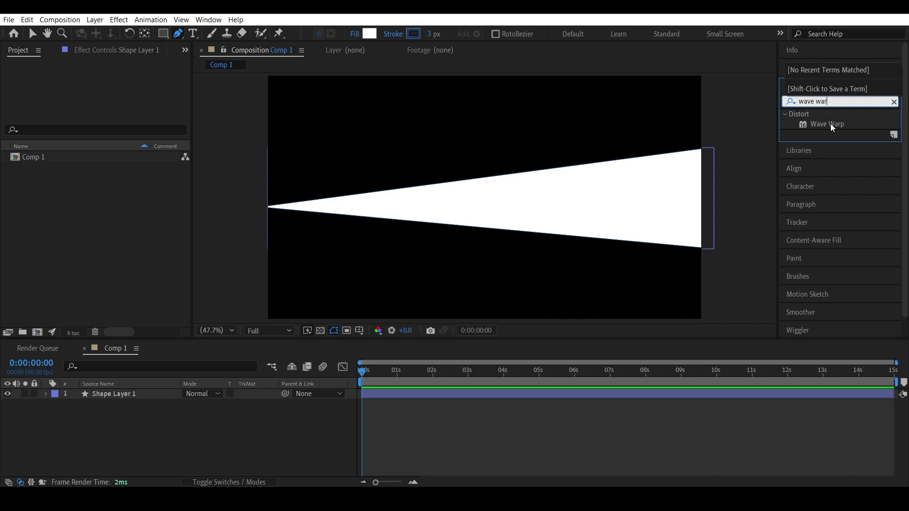
{"action": "left_click_drag", "start_coordinate": [832, 127], "coordinate": [536, 229]}
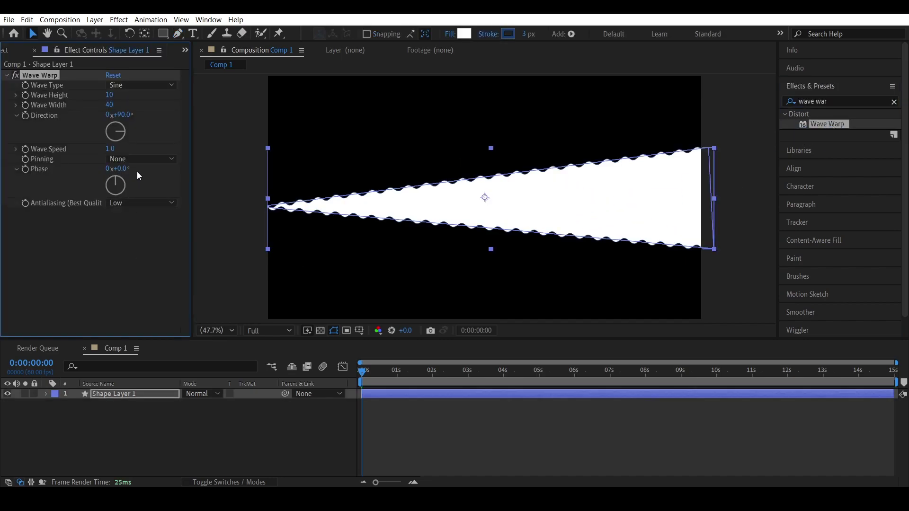
Step: Set Wave Warp's Wave Width to 154 and Wave Height to 50
{"action": "left_click_drag", "start_coordinate": [107, 105], "coordinate": [613, 120]}
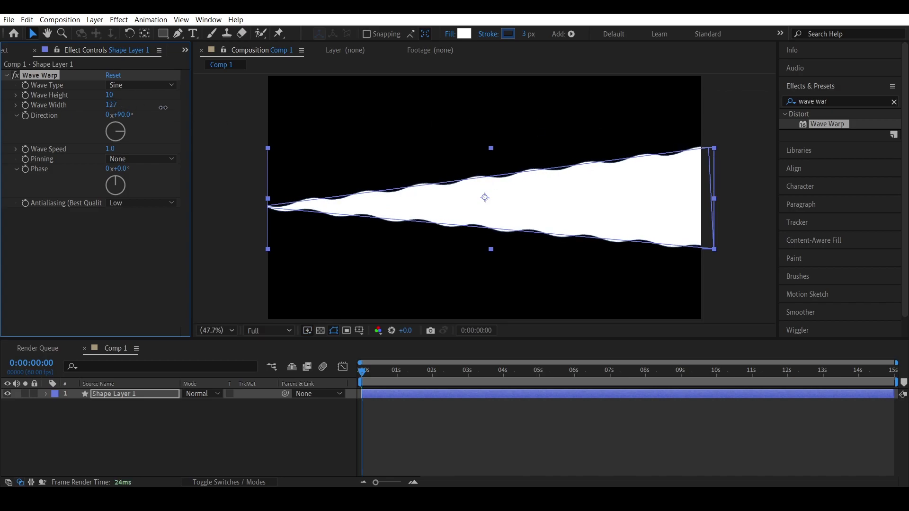
{"action": "left_click_drag", "start_coordinate": [162, 107], "coordinate": [297, 108]}
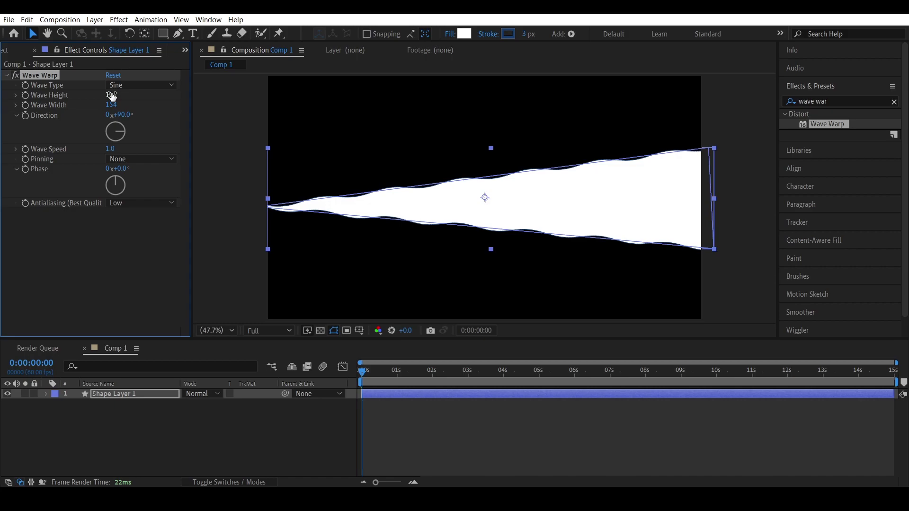
{"action": "left_click_drag", "start_coordinate": [110, 94], "coordinate": [132, 94]}
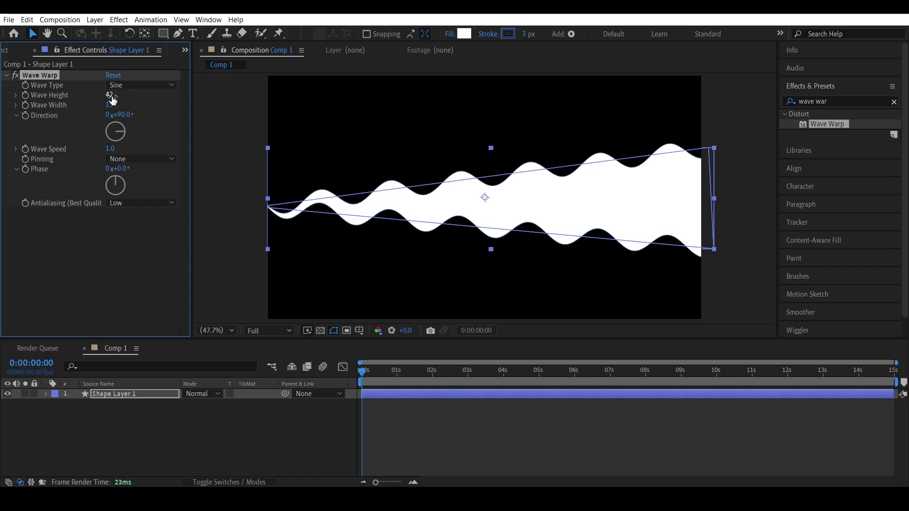
{"action": "left_click", "coordinate": [113, 97]}
{"action": "key", "text": "Return"}
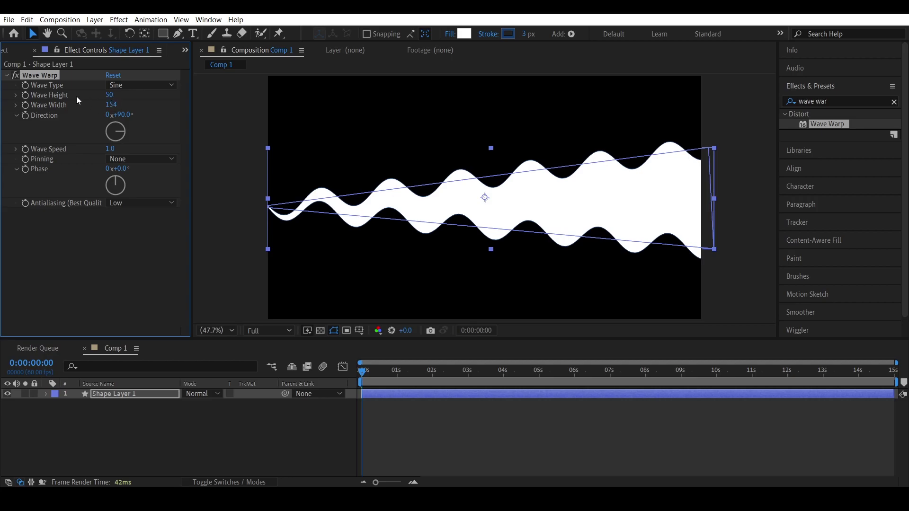
Step: Preview the Wave Warp animation, replaying it with the layer deselected
{"action": "left_click", "coordinate": [111, 149]}
{"action": "key", "text": "space"}
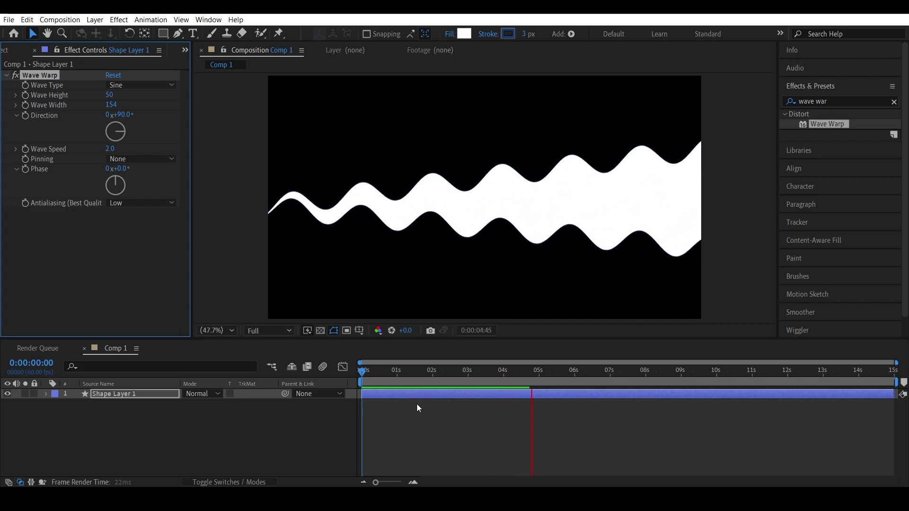
{"action": "left_click", "coordinate": [350, 377]}
{"action": "left_click", "coordinate": [453, 425]}
{"action": "scroll", "coordinate": [447, 207], "scroll_direction": "up", "scroll_amount": 4}
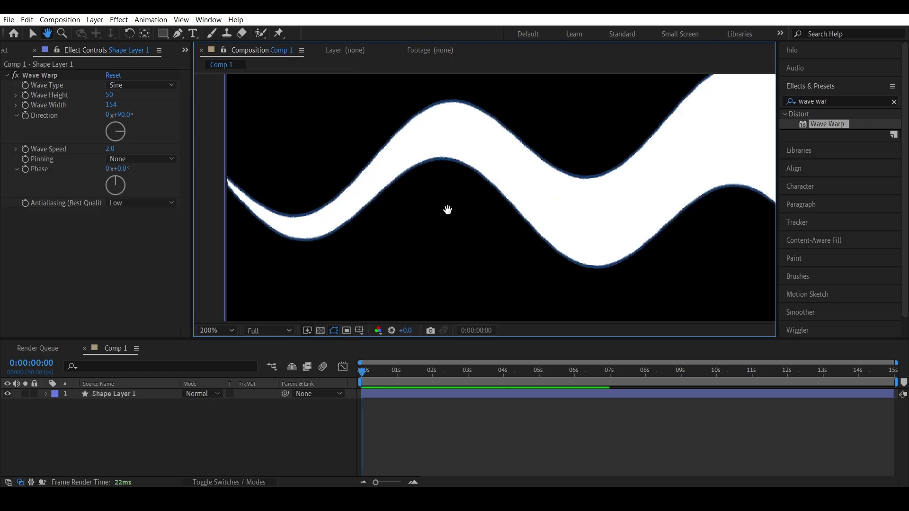
{"action": "key", "text": "space"}
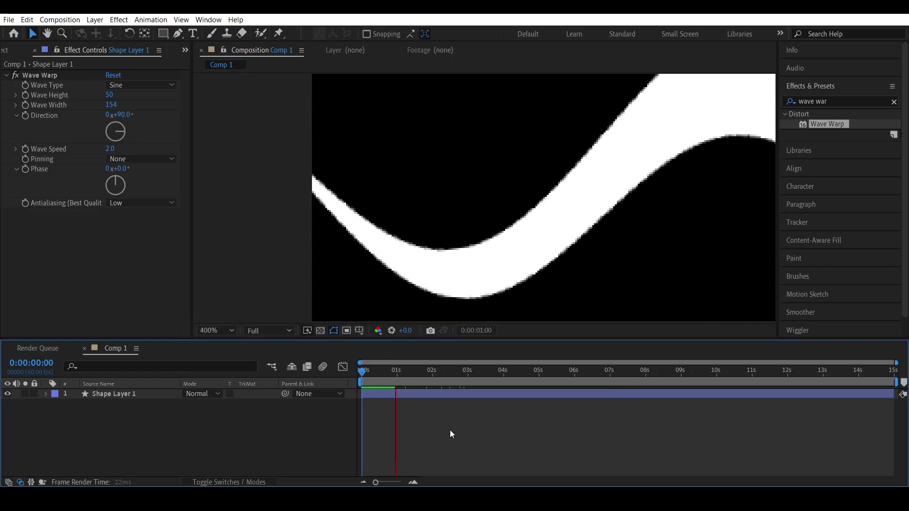
{"action": "key", "text": "space"}
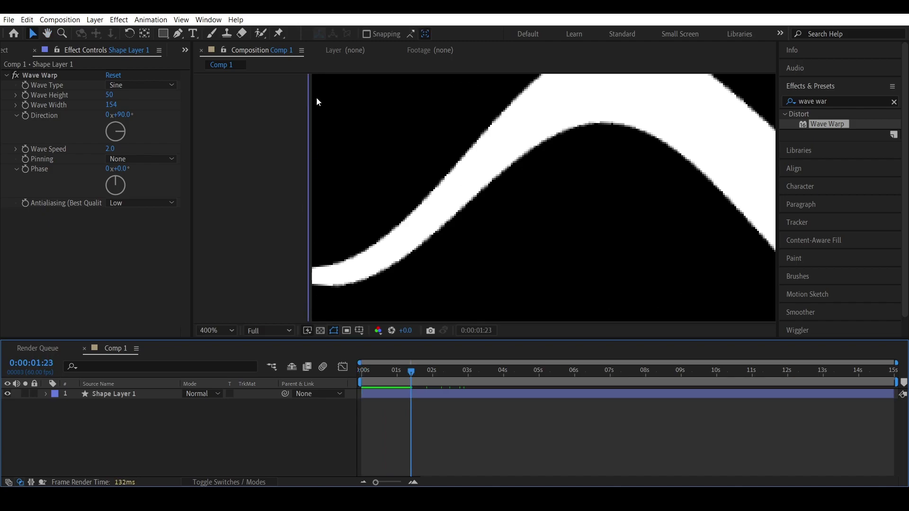
Step: Set Wave Warp Pinning to Left Edge and preview from the start
{"action": "left_click", "coordinate": [127, 159]}
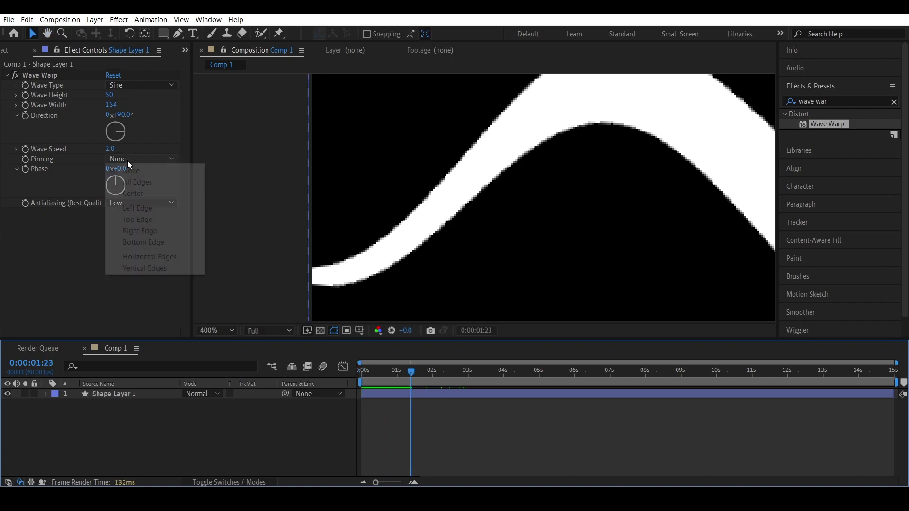
{"action": "left_click", "coordinate": [144, 210]}
{"action": "left_click_drag", "start_coordinate": [411, 372], "coordinate": [363, 379]}
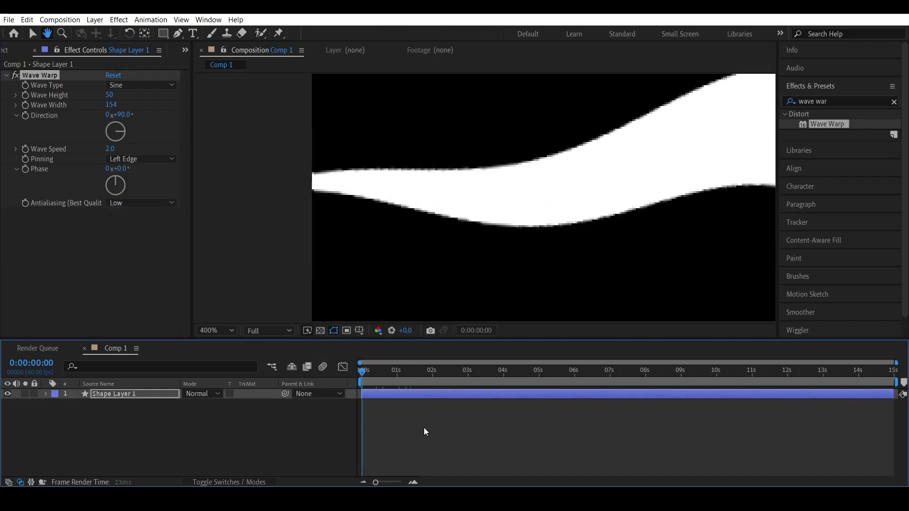
{"action": "key", "text": "space"}
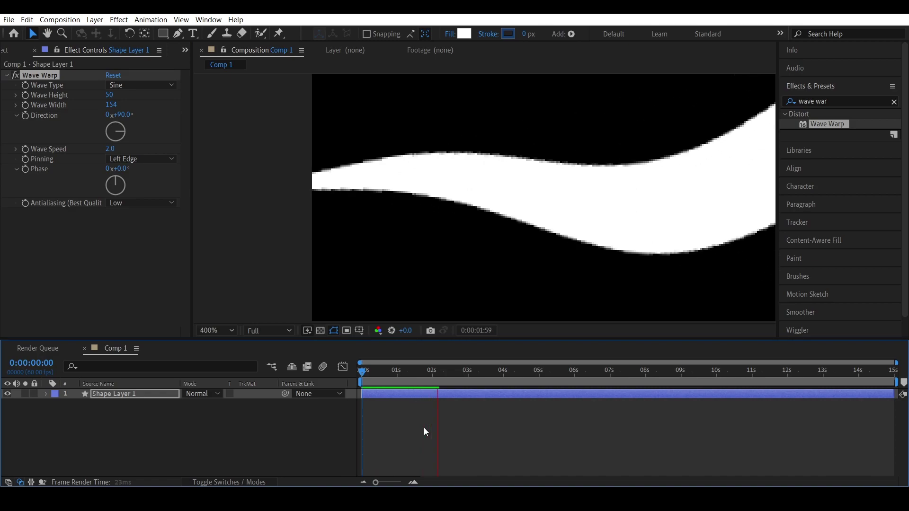
Step: Set the viewer magnification to Fit and preview the wave animation from the beginning
{"action": "left_click", "coordinate": [149, 393]}
{"action": "left_click", "coordinate": [179, 36]}
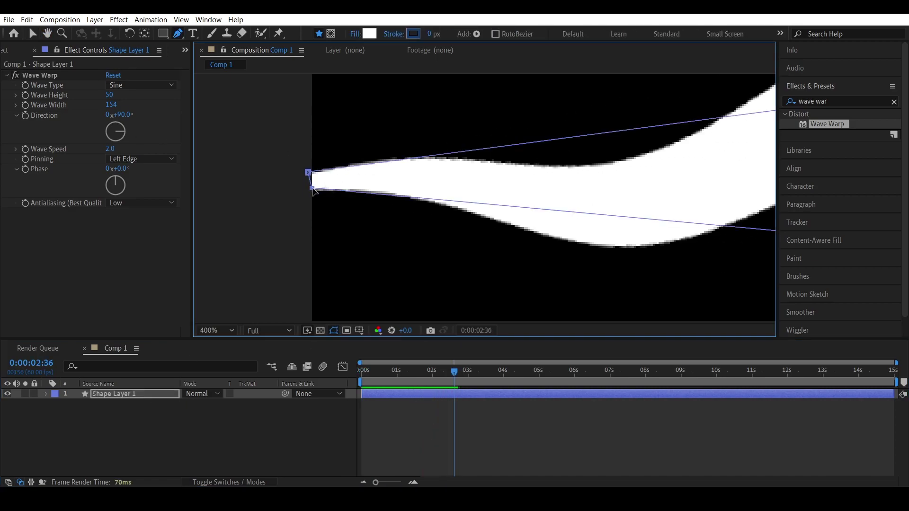
{"action": "left_click", "coordinate": [217, 330]}
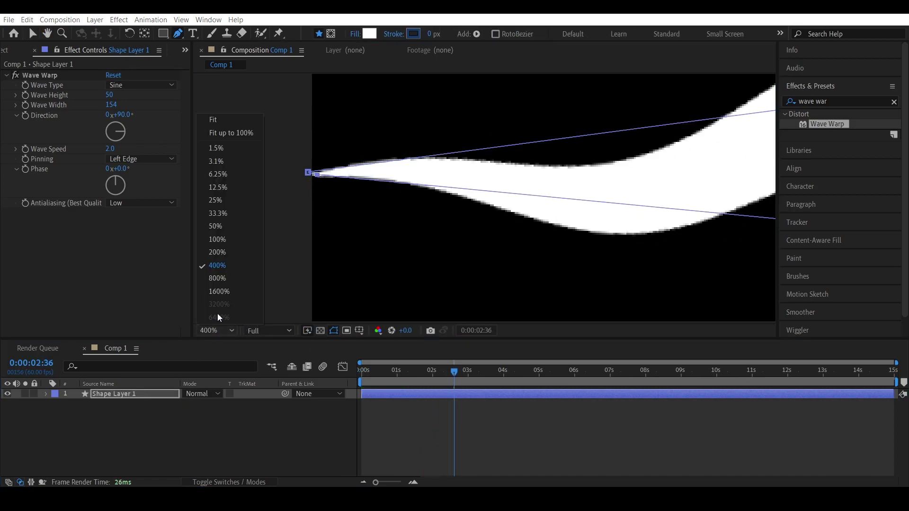
{"action": "left_click", "coordinate": [222, 119]}
{"action": "left_click", "coordinate": [427, 425]}
{"action": "key", "text": "Home"}
{"action": "key", "text": "space"}
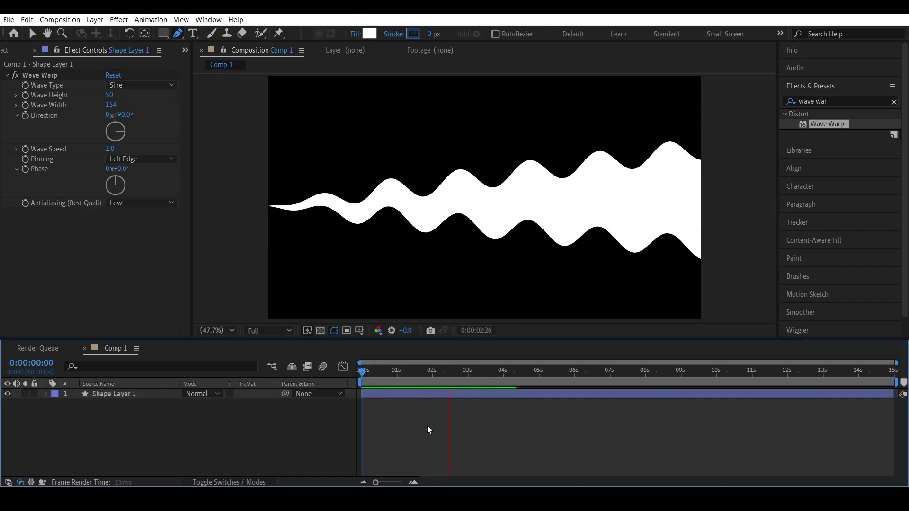
{"action": "key", "text": "space"}
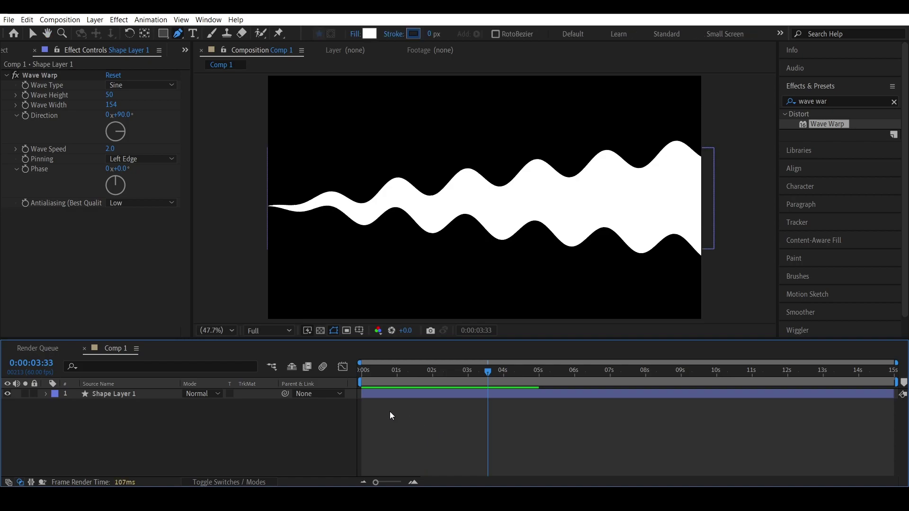
Step: Duplicate the Wave Warp effect to create Wave Warp 2
{"action": "left_click", "coordinate": [58, 75]}
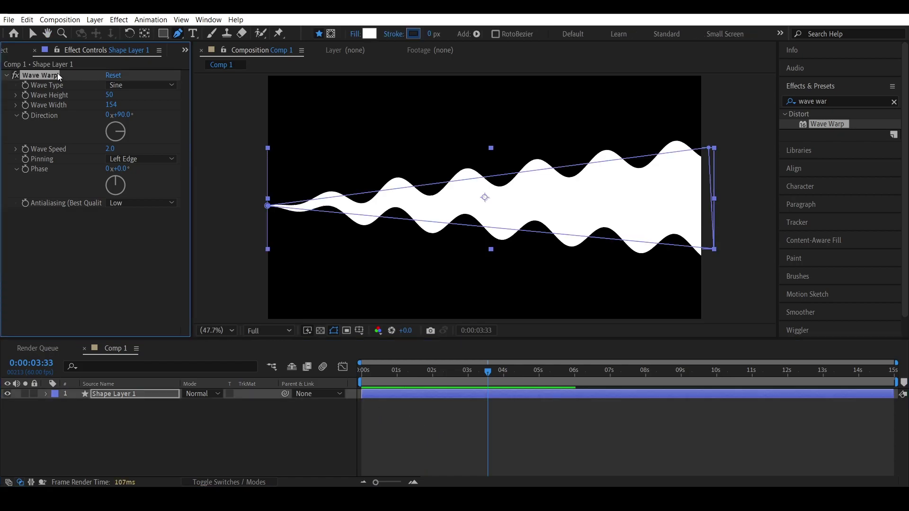
{"action": "left_click", "coordinate": [30, 21]}
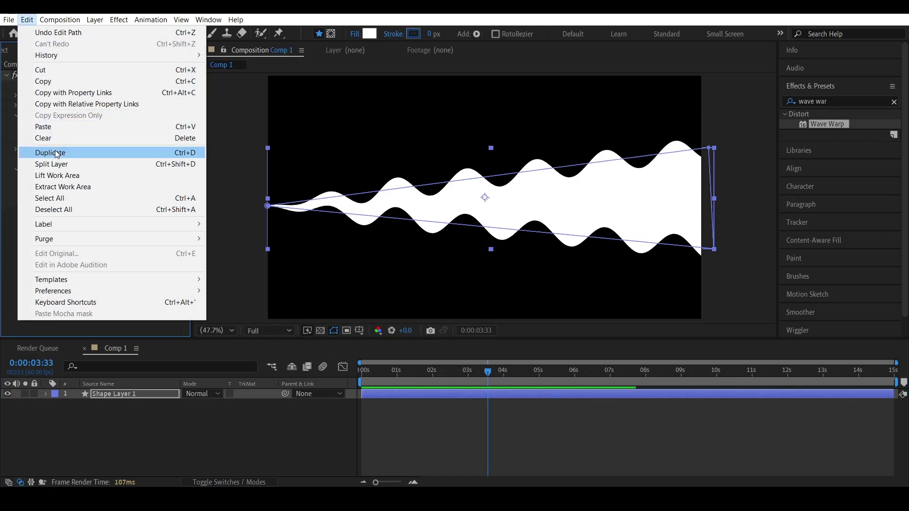
{"action": "left_click", "coordinate": [55, 152]}
{"action": "scroll", "coordinate": [63, 226], "scroll_direction": "down", "scroll_amount": 1}
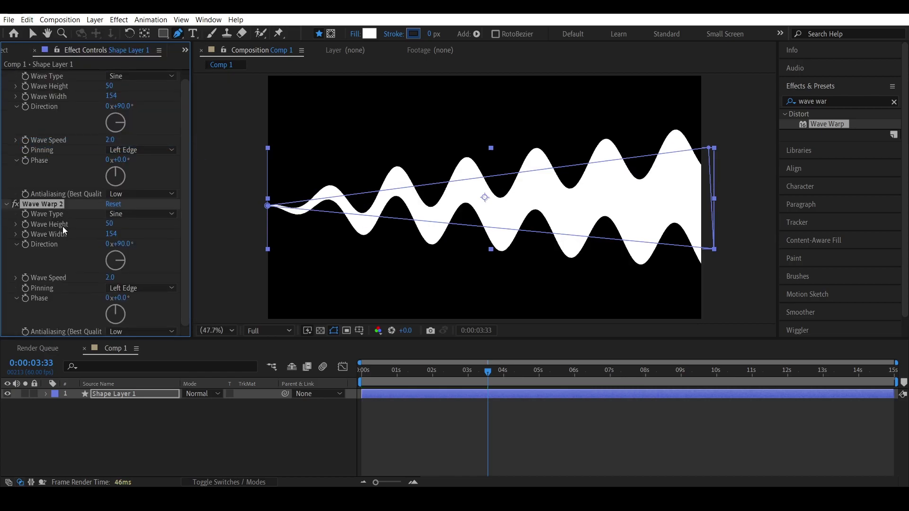
Step: Give Wave Warp 2 a Wave Speed of 1 and Wave Width of 240
{"action": "left_click", "coordinate": [108, 278]}
{"action": "type", "text": "1"}
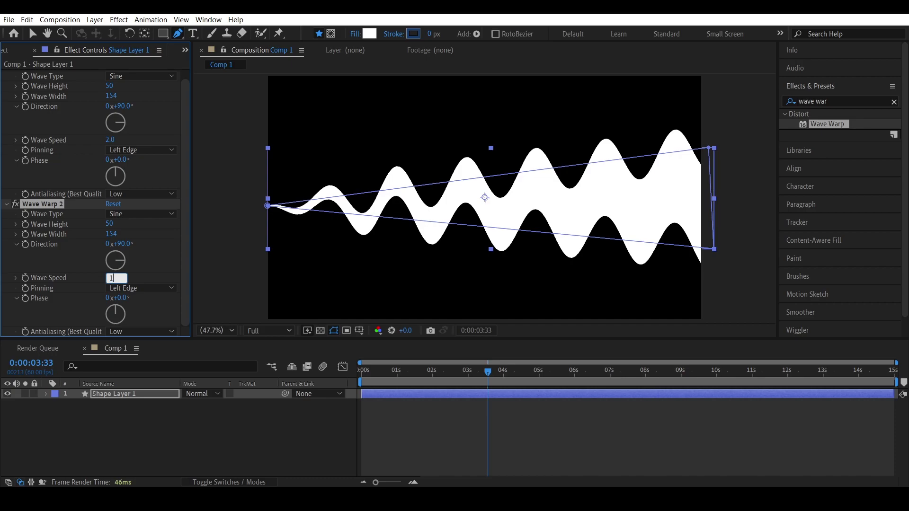
{"action": "key", "text": "Return"}
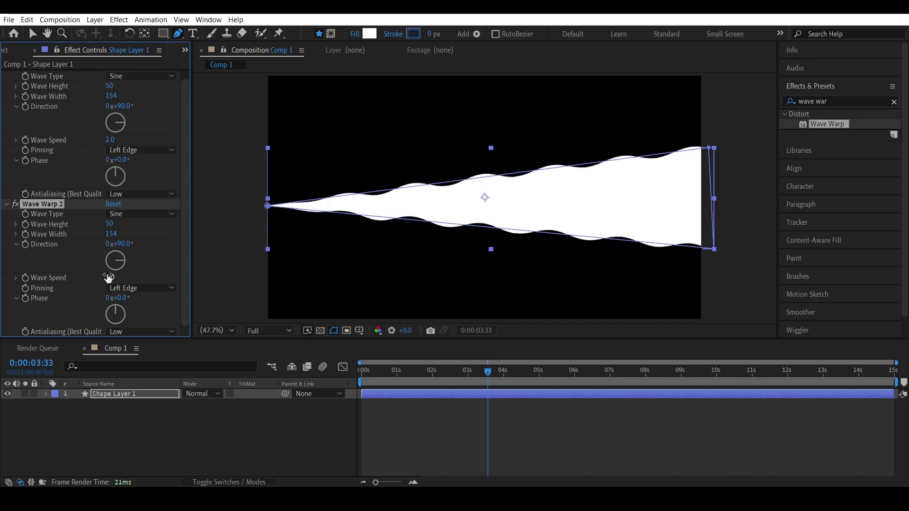
{"action": "key", "text": "space"}
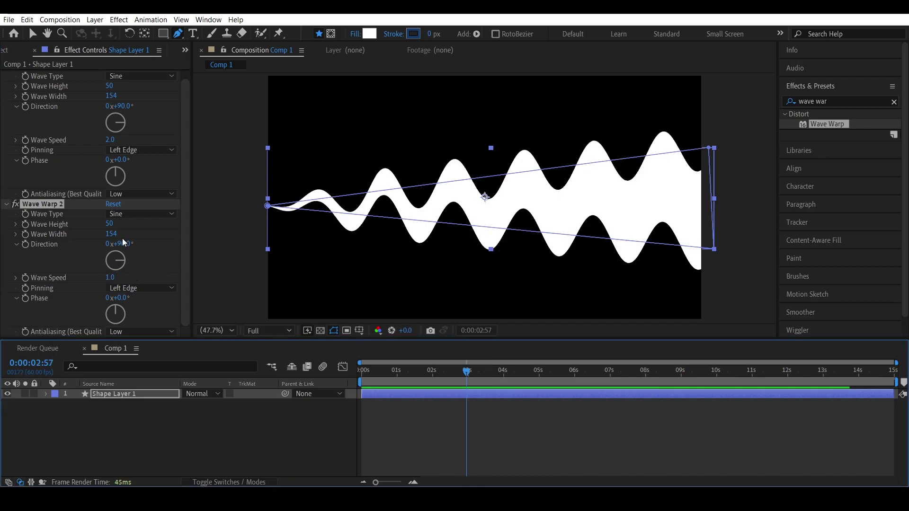
{"action": "left_click", "coordinate": [114, 235]}
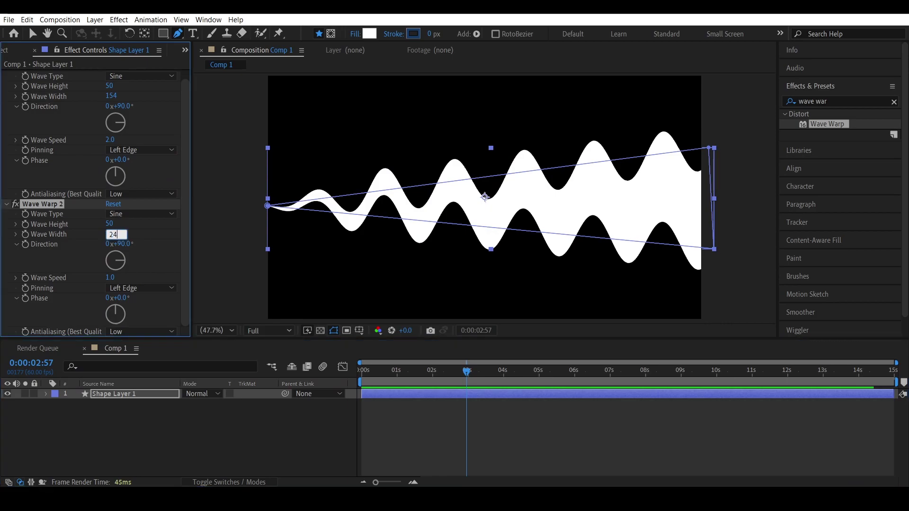
{"action": "key", "text": "Return"}
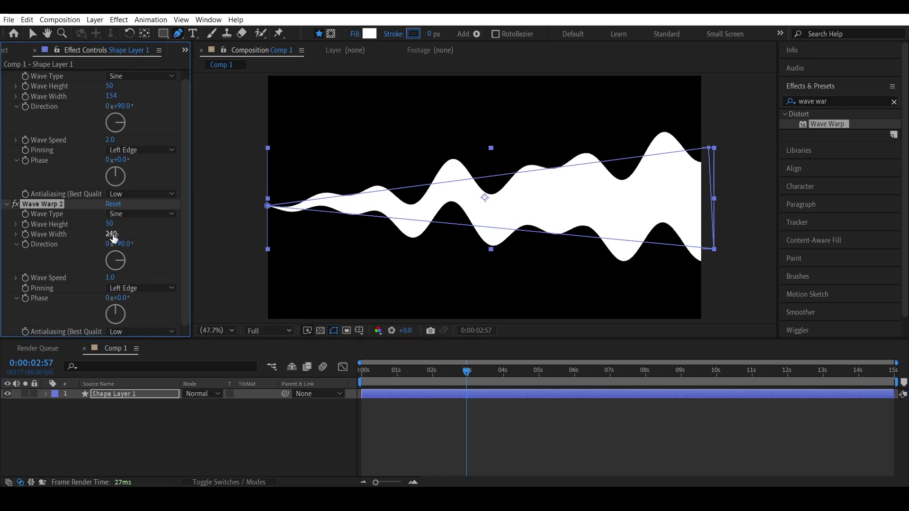
{"action": "key", "text": "space"}
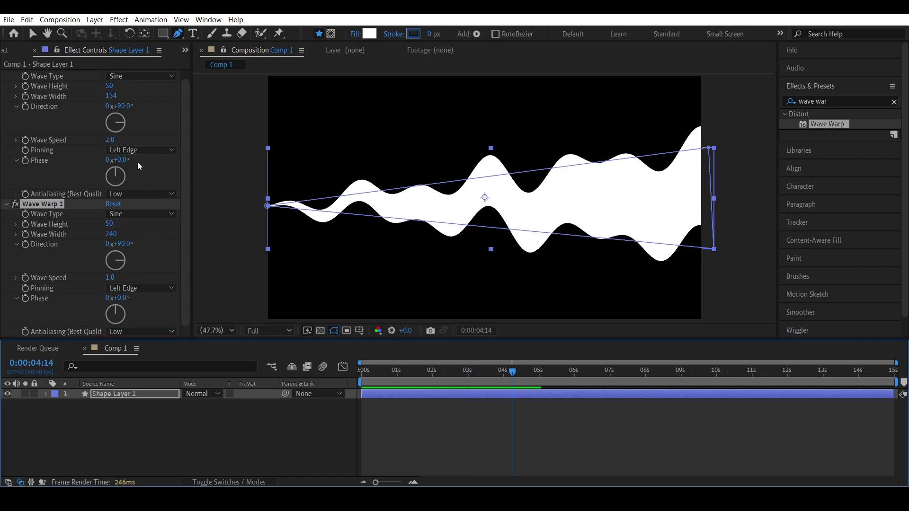
Step: Set the first Wave Warp's Direction to 75°
{"action": "left_click_drag", "start_coordinate": [125, 122], "coordinate": [126, 118]}
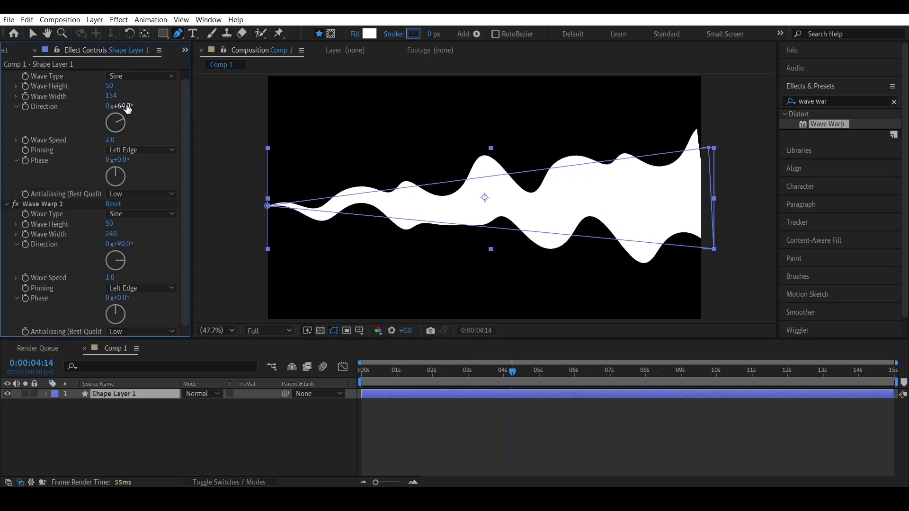
{"action": "left_click", "coordinate": [125, 106]}
{"action": "type", "text": "75"}
{"action": "key", "text": "Return"}
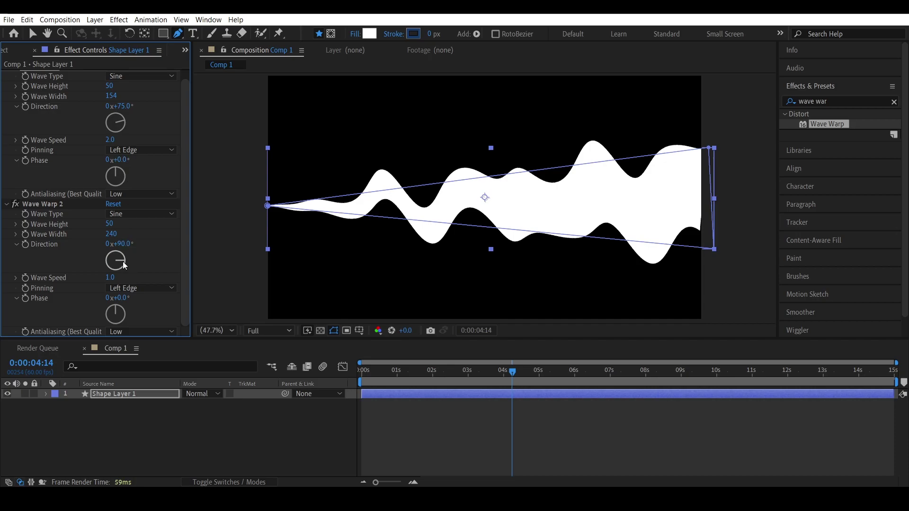
Step: Set Wave Warp 2's Direction to 104° and preview from the start
{"action": "left_click_drag", "start_coordinate": [123, 261], "coordinate": [124, 266]}
{"action": "left_click", "coordinate": [123, 244]}
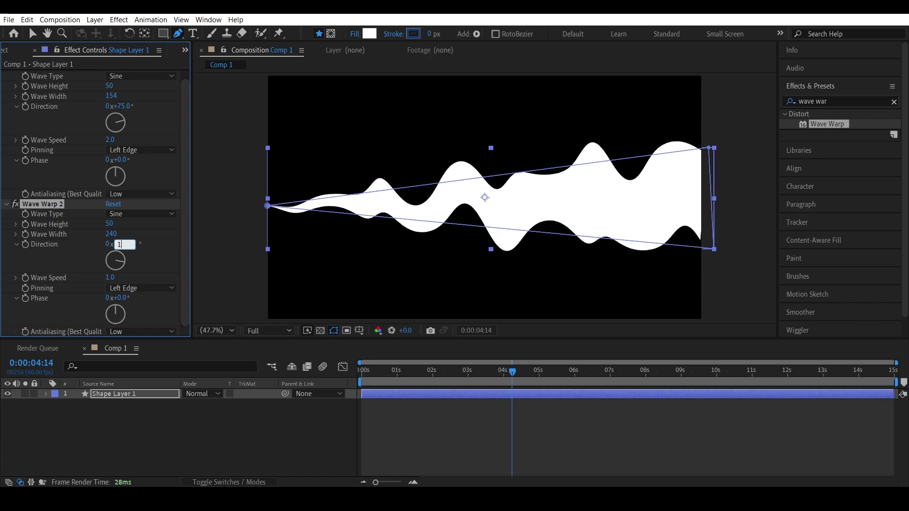
{"action": "key", "text": "Return"}
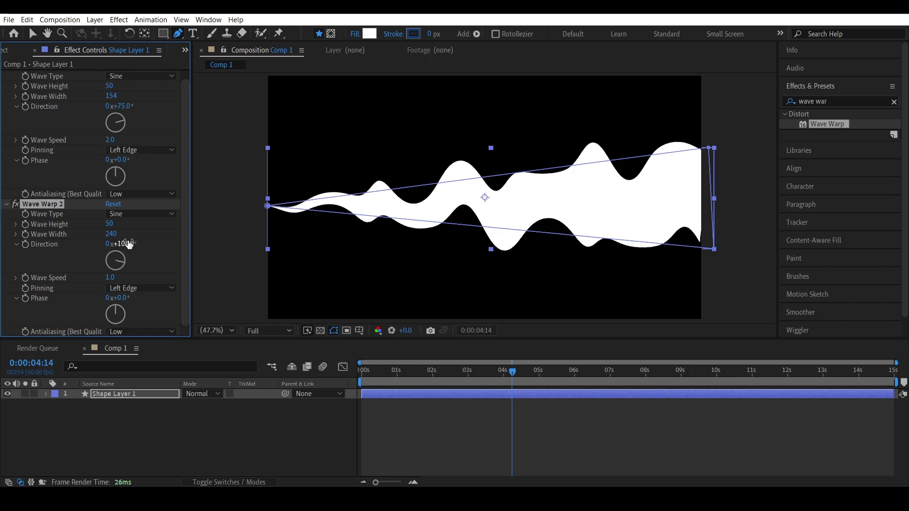
{"action": "left_click", "coordinate": [425, 413]}
{"action": "key", "text": "Home"}
{"action": "key", "text": "space"}
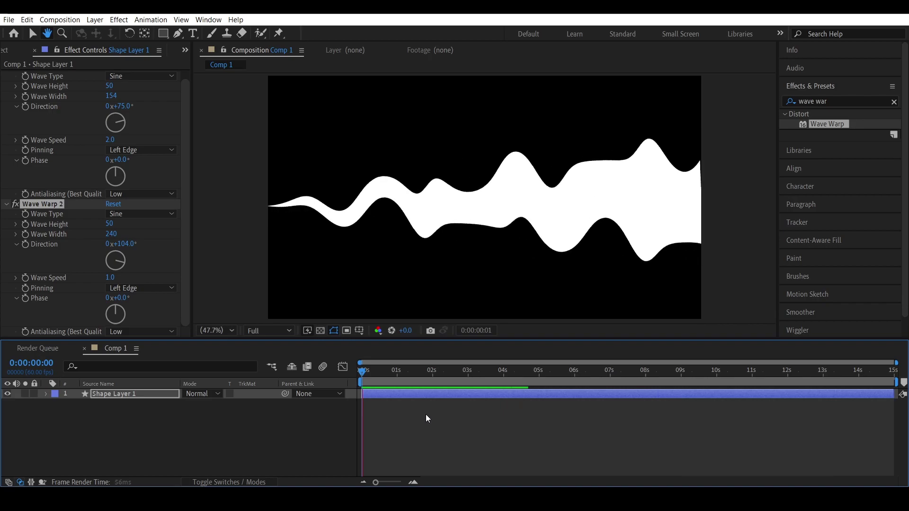
Step: Replay the two-wave animation, stop it at 0:00:05:51, and zoom the view in slightly
{"action": "key", "text": "g"}
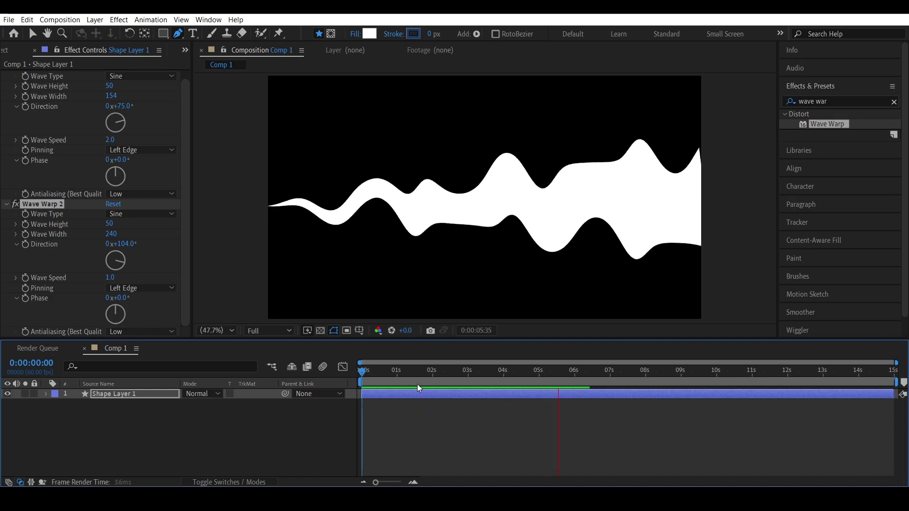
{"action": "left_click", "coordinate": [362, 379]}
{"action": "key", "text": "space"}
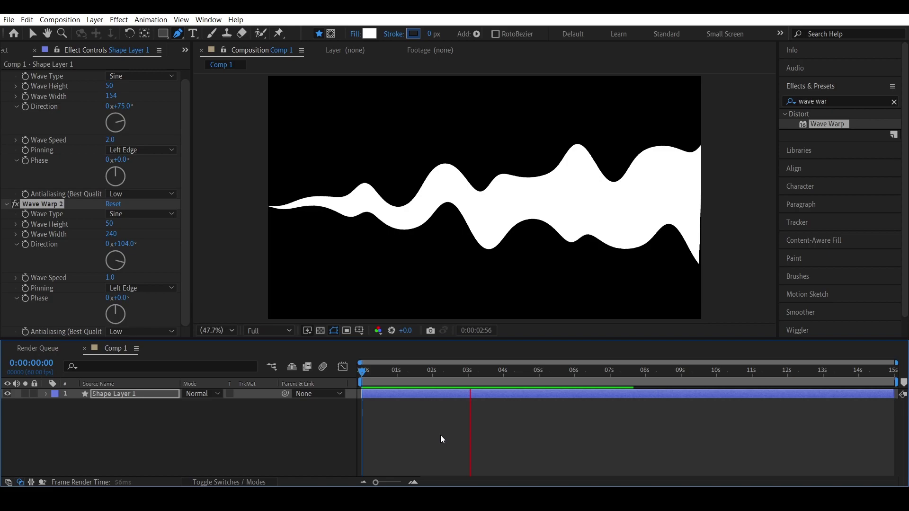
{"action": "key", "text": "space"}
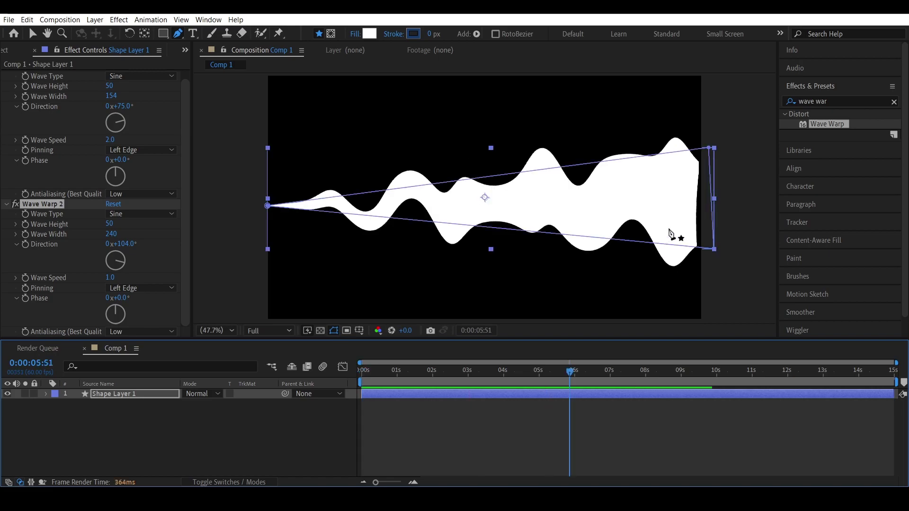
{"action": "key", "text": "period"}
{"action": "key", "text": "period"}
{"action": "key", "text": "period"}
Step: Find Grow Bounds in Effects & Presets and apply it to Shape Layer 1
{"action": "left_click_drag", "start_coordinate": [706, 218], "coordinate": [257, 205]}
{"action": "key", "text": "g"}
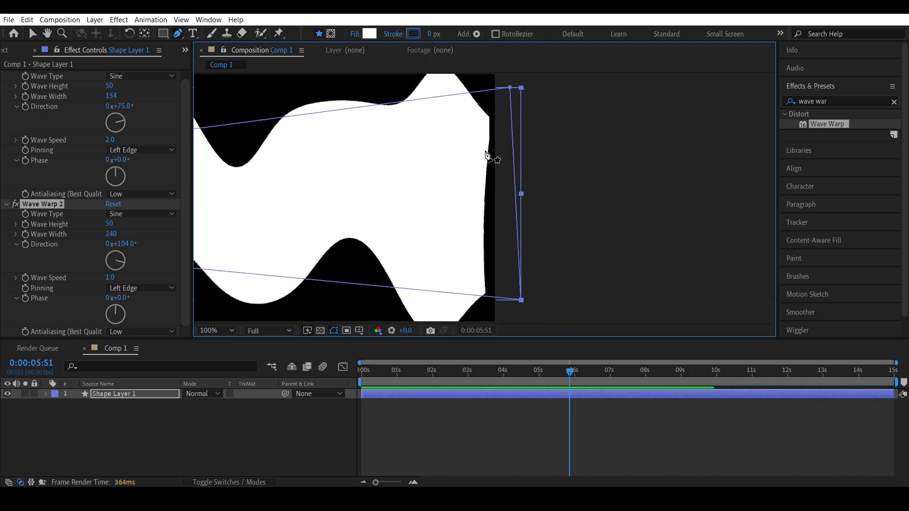
{"action": "left_click_drag", "start_coordinate": [829, 124], "coordinate": [756, 112]}
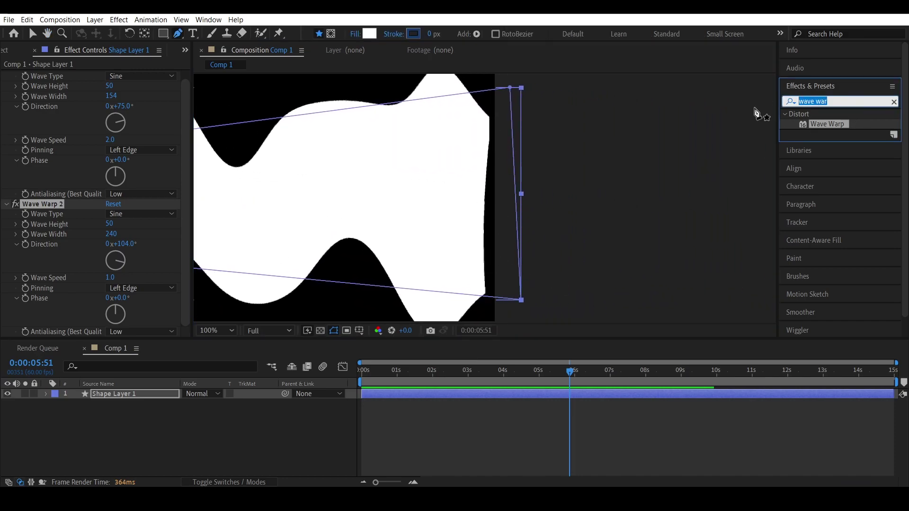
{"action": "type", "text": "grow boun"}
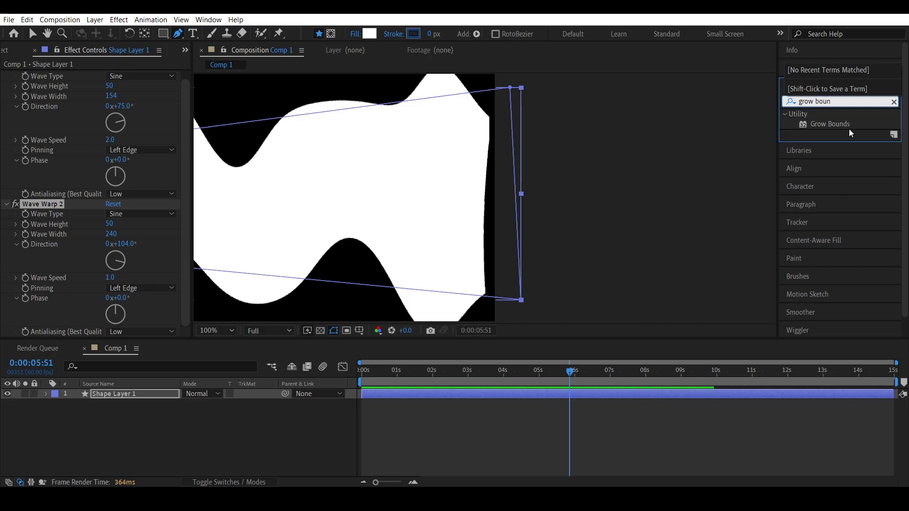
{"action": "left_click_drag", "start_coordinate": [847, 125], "coordinate": [127, 397]}
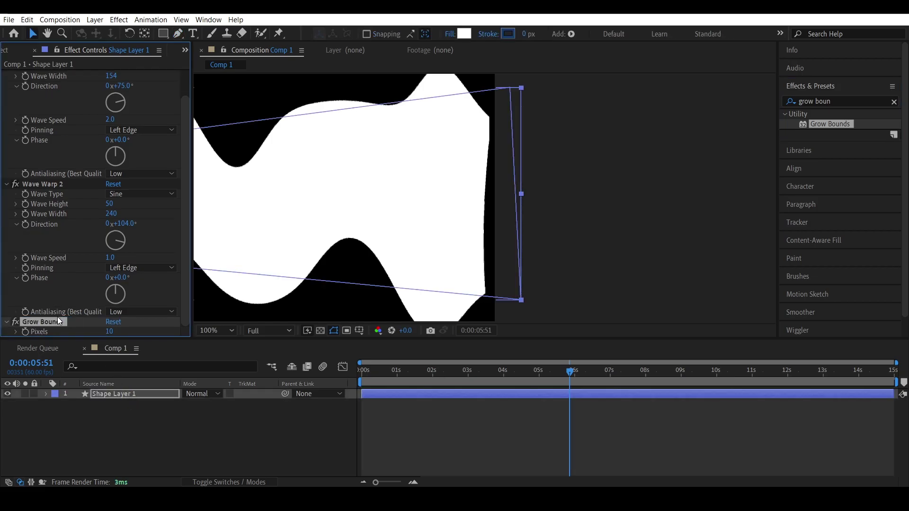
Step: Move Grow Bounds above the Wave Warps and set its Pixels to 23
{"action": "left_click_drag", "start_coordinate": [58, 322], "coordinate": [50, 79]}
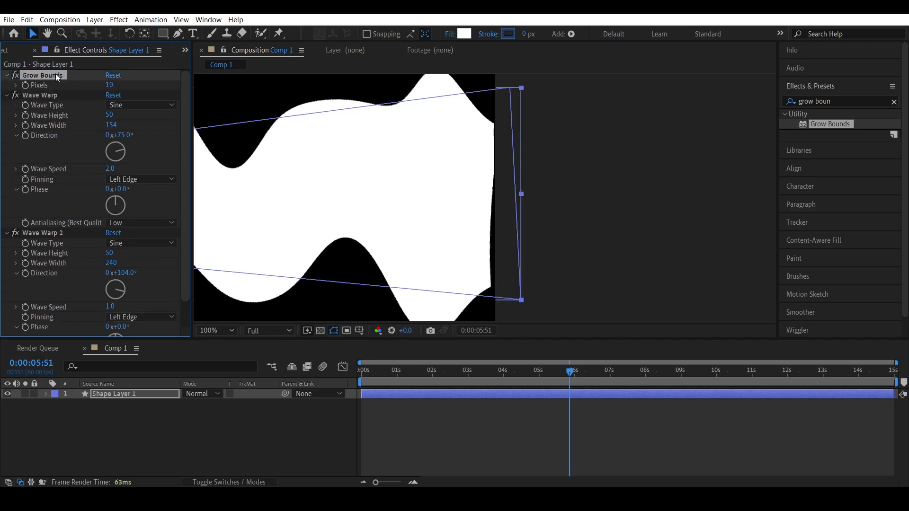
{"action": "left_click_drag", "start_coordinate": [110, 85], "coordinate": [109, 76]}
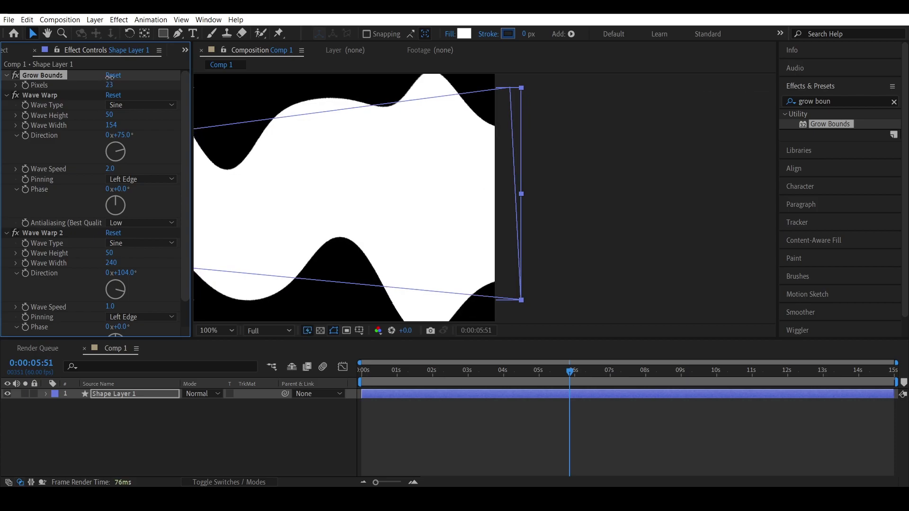
{"action": "left_click_drag", "start_coordinate": [445, 370], "coordinate": [362, 372]}
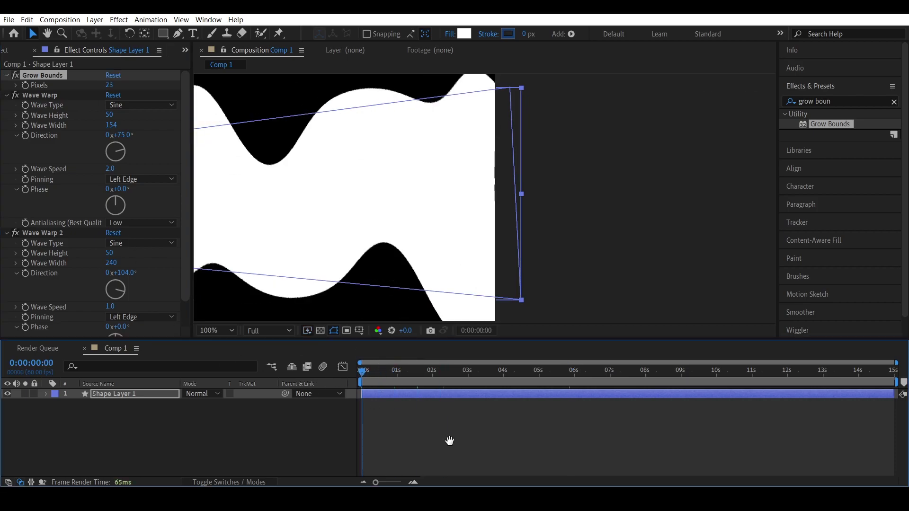
{"action": "left_click", "coordinate": [450, 443]}
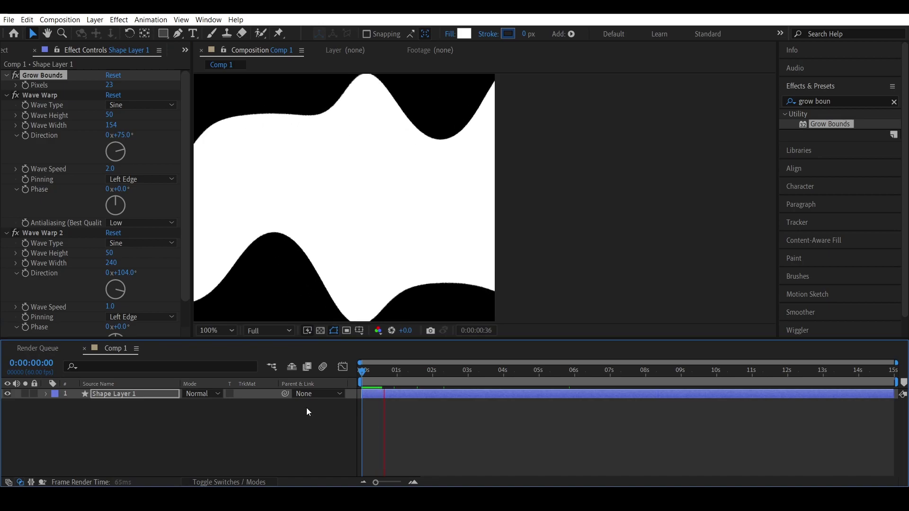
Step: Fit the view and drag the shape's right-end path points apart to widen it
{"action": "left_click", "coordinate": [222, 331]}
{"action": "left_click", "coordinate": [221, 116]}
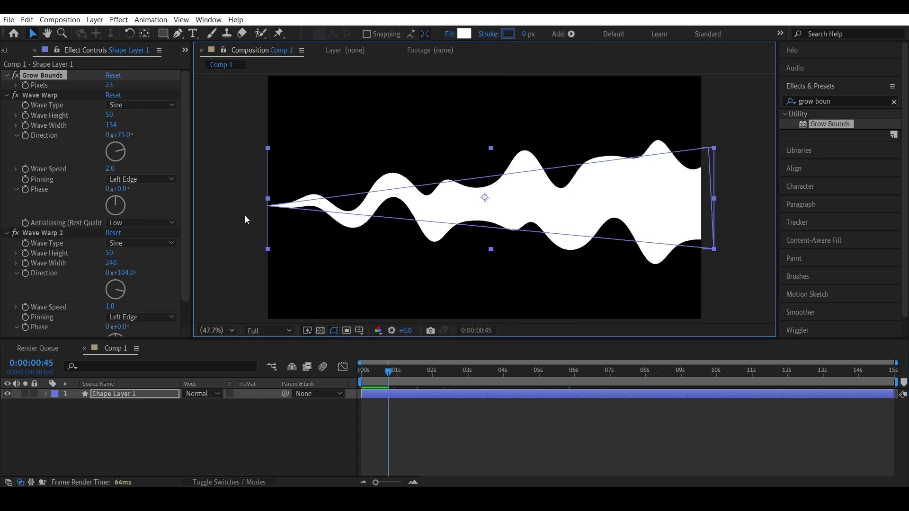
{"action": "left_click", "coordinate": [146, 394]}
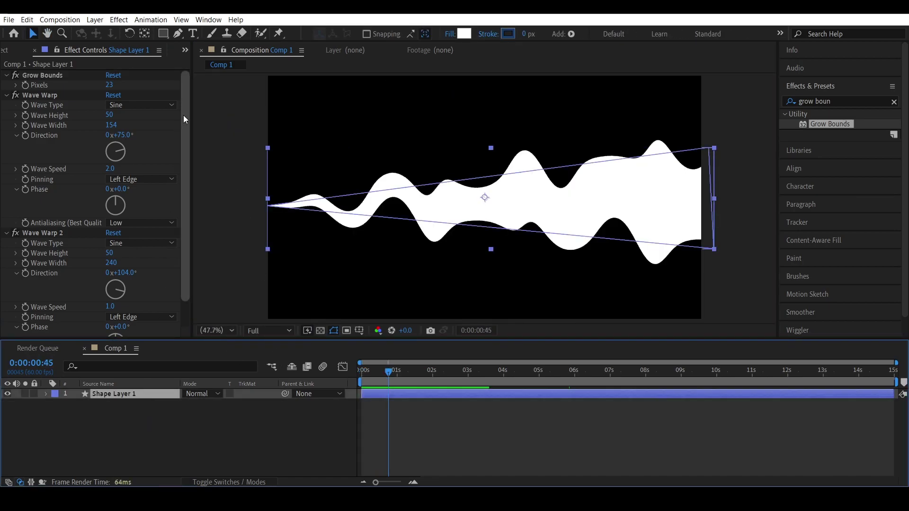
{"action": "left_click", "coordinate": [179, 33]}
{"action": "left_click_drag", "start_coordinate": [708, 150], "coordinate": [718, 104]}
Step: Preview the flared wavy shape animating from the start
{"action": "left_click", "coordinate": [418, 409]}
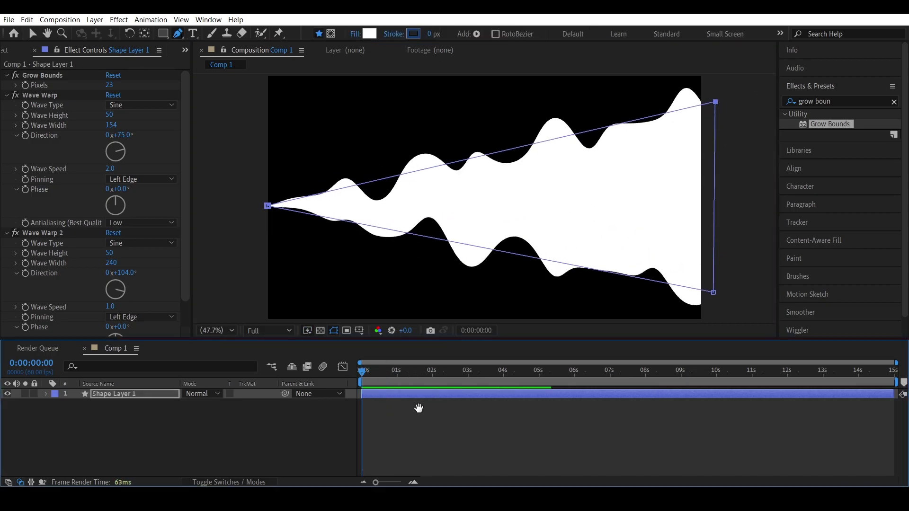
{"action": "key", "text": "space"}
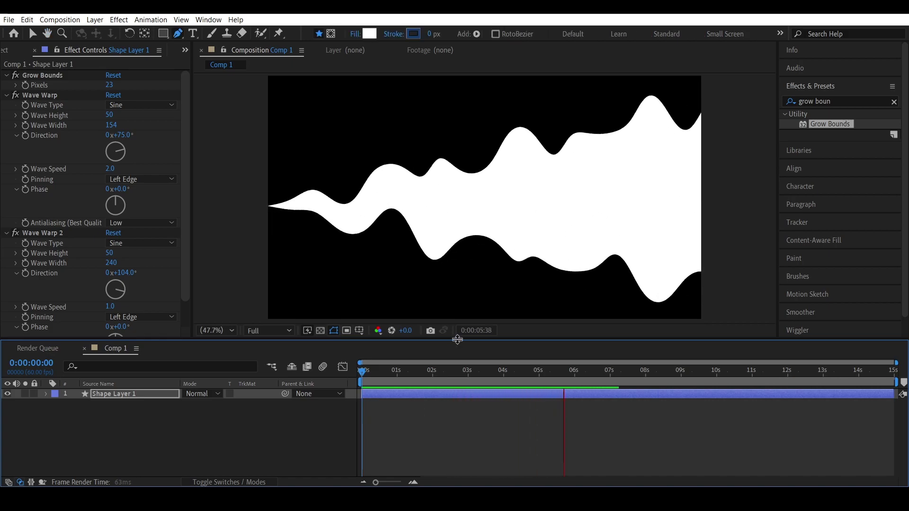
{"action": "key", "text": "space"}
{"action": "left_click", "coordinate": [848, 102]}
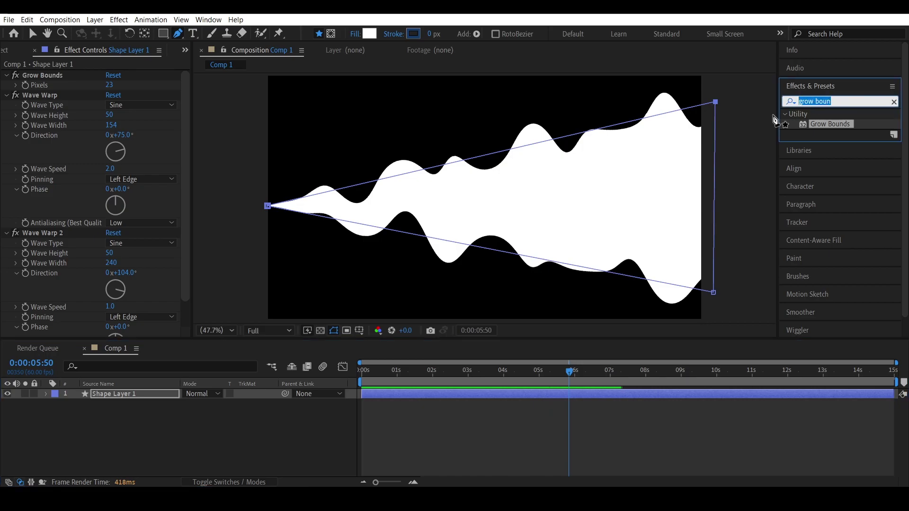
Step: Find Bezier Warp and apply it to the shape layer
{"action": "type", "text": "bezier"}
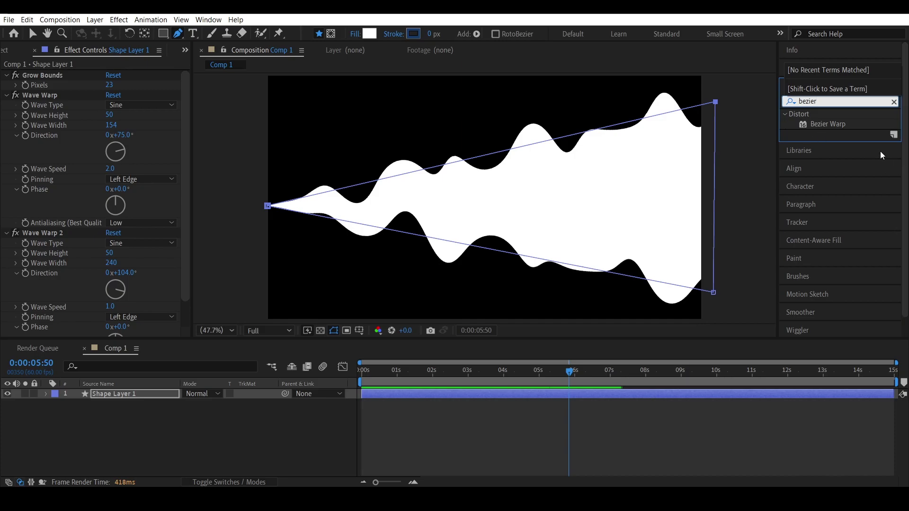
{"action": "left_click_drag", "start_coordinate": [835, 124], "coordinate": [653, 195]}
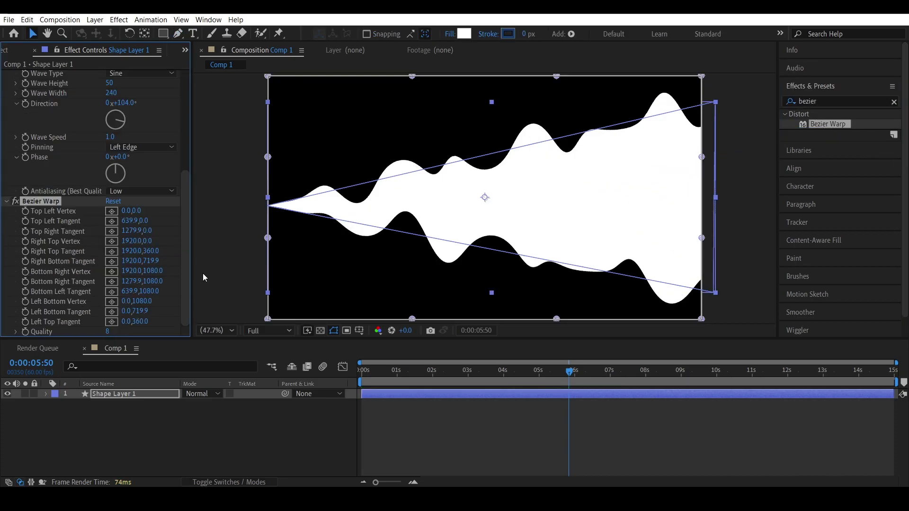
{"action": "left_click", "coordinate": [431, 145]}
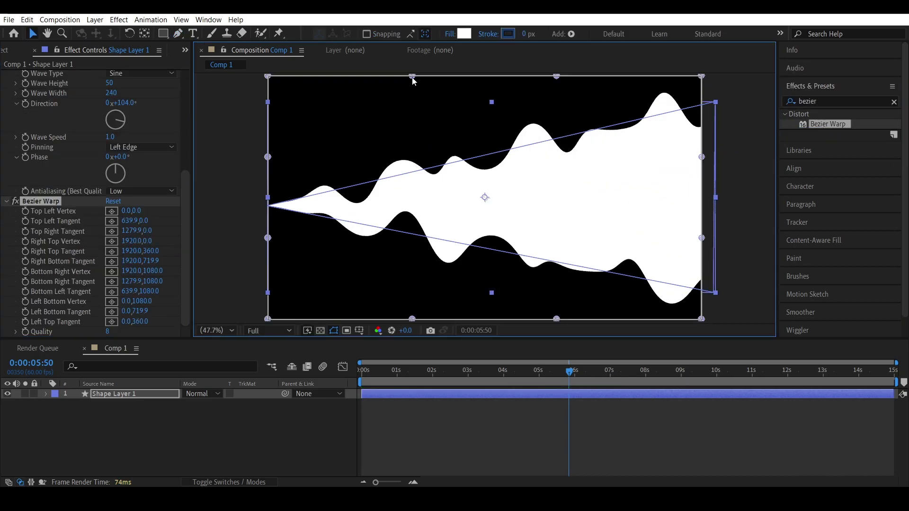
Step: Pull the Bezier Warp's top and bottom tangent handles to curve the shape's edges
{"action": "left_click_drag", "start_coordinate": [412, 76], "coordinate": [349, 76]}
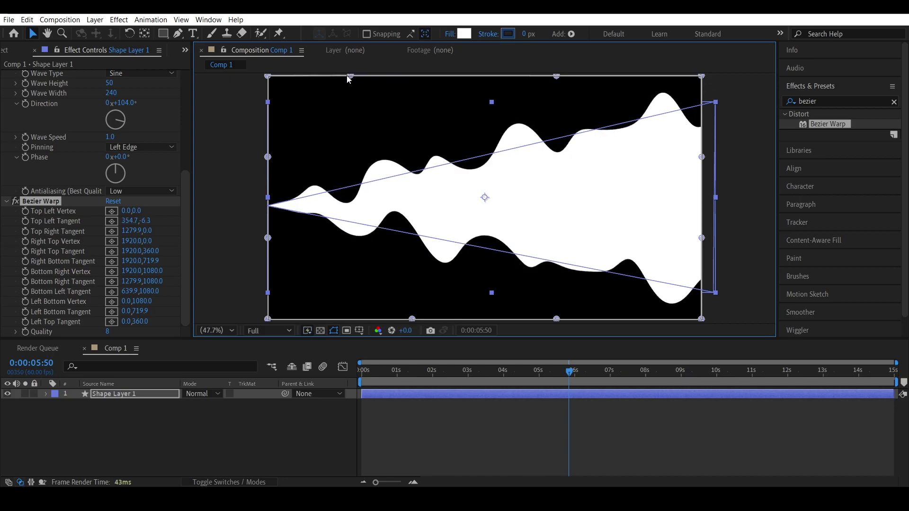
{"action": "left_click_drag", "start_coordinate": [556, 76], "coordinate": [509, 82]}
{"action": "left_click_drag", "start_coordinate": [412, 318], "coordinate": [328, 309]}
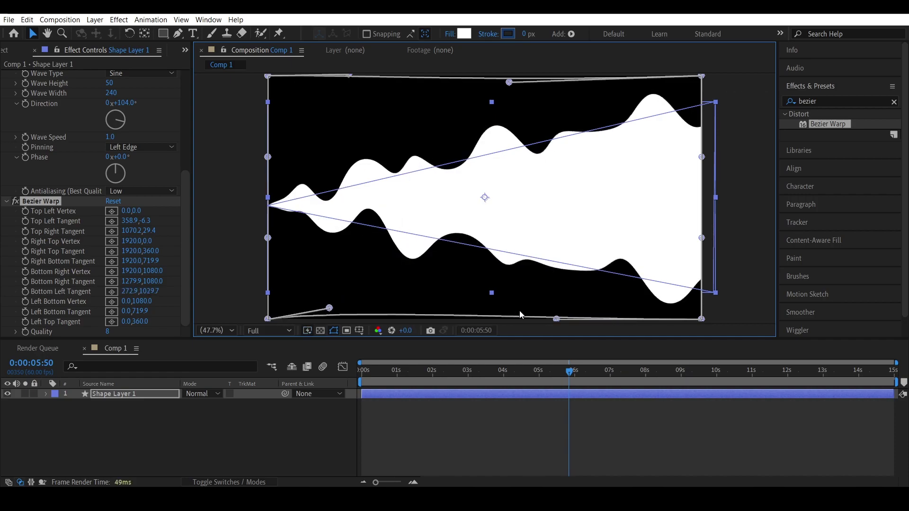
{"action": "left_click_drag", "start_coordinate": [510, 315], "coordinate": [416, 302]}
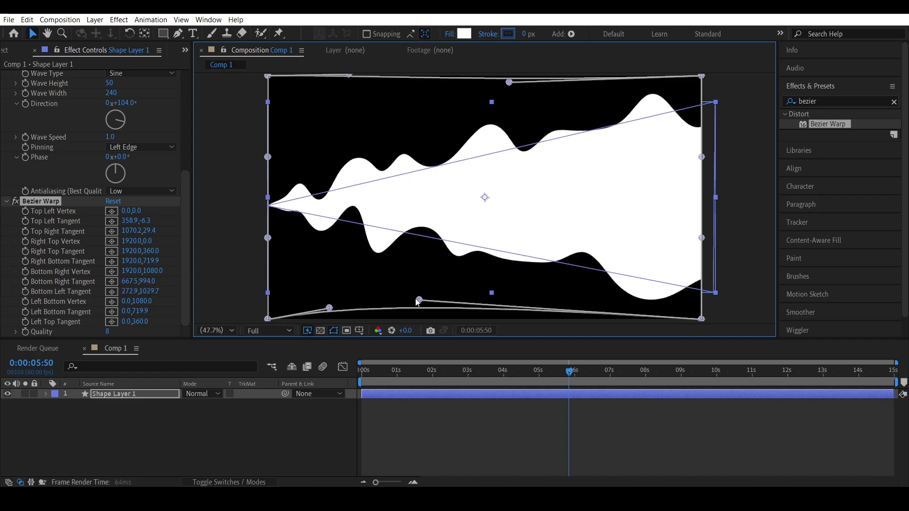
{"action": "left_click_drag", "start_coordinate": [399, 373], "coordinate": [328, 385]}
{"action": "left_click", "coordinate": [436, 424]}
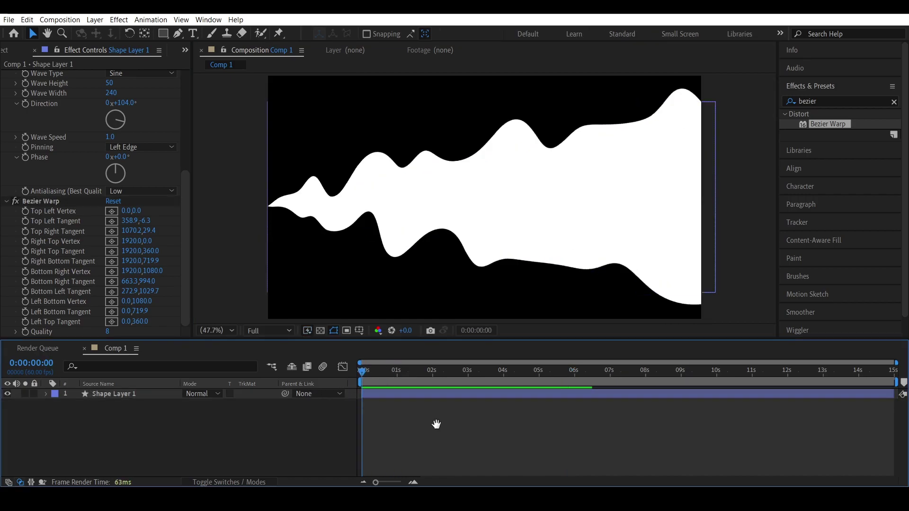